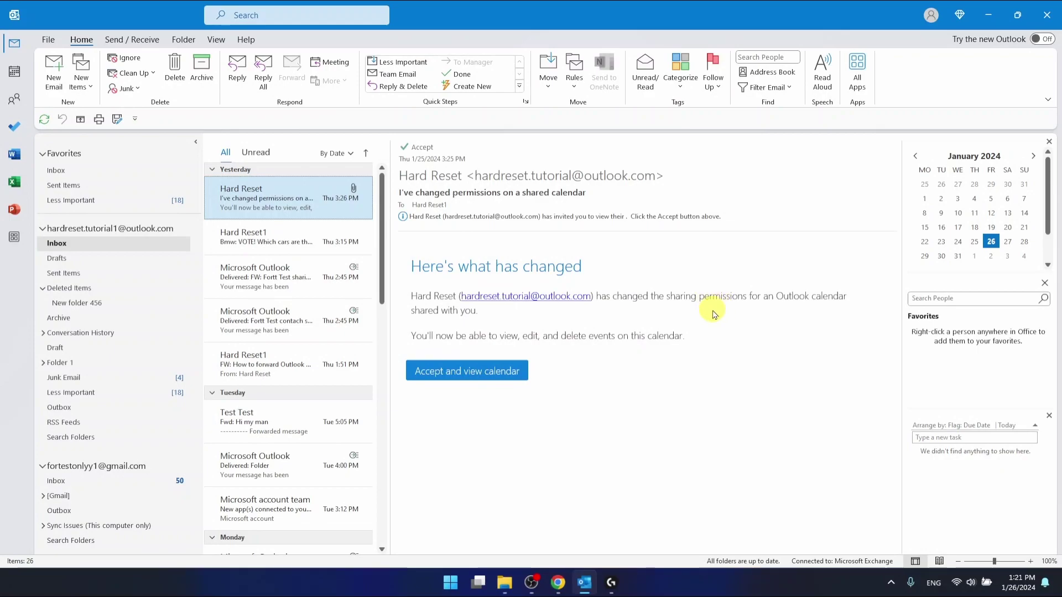
Minimize the Outlook window, then bring it back on screen
left_click(994, 21)
left_click(522, 334)
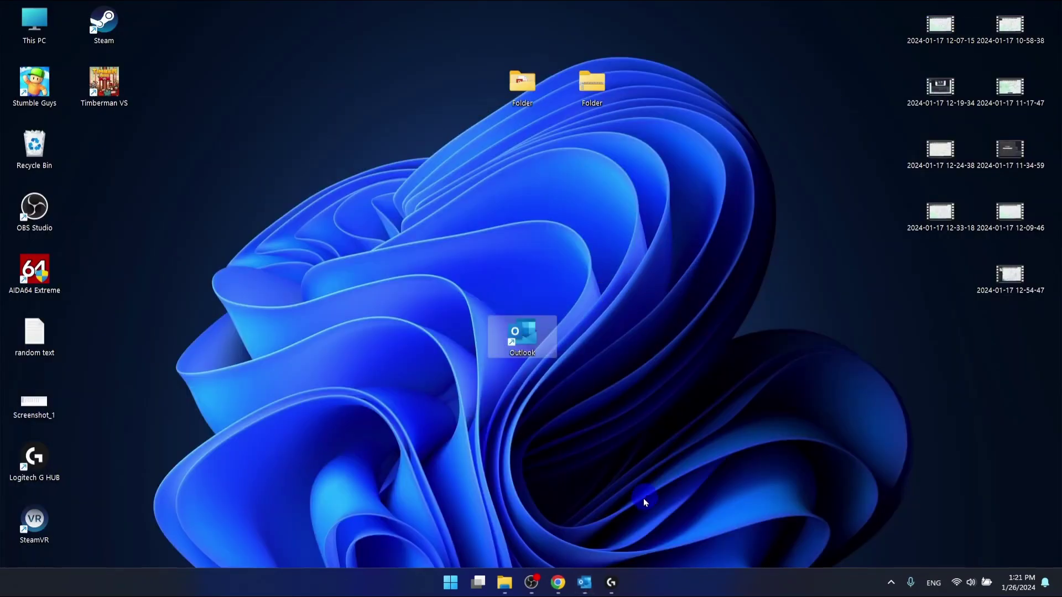
left_click(585, 582)
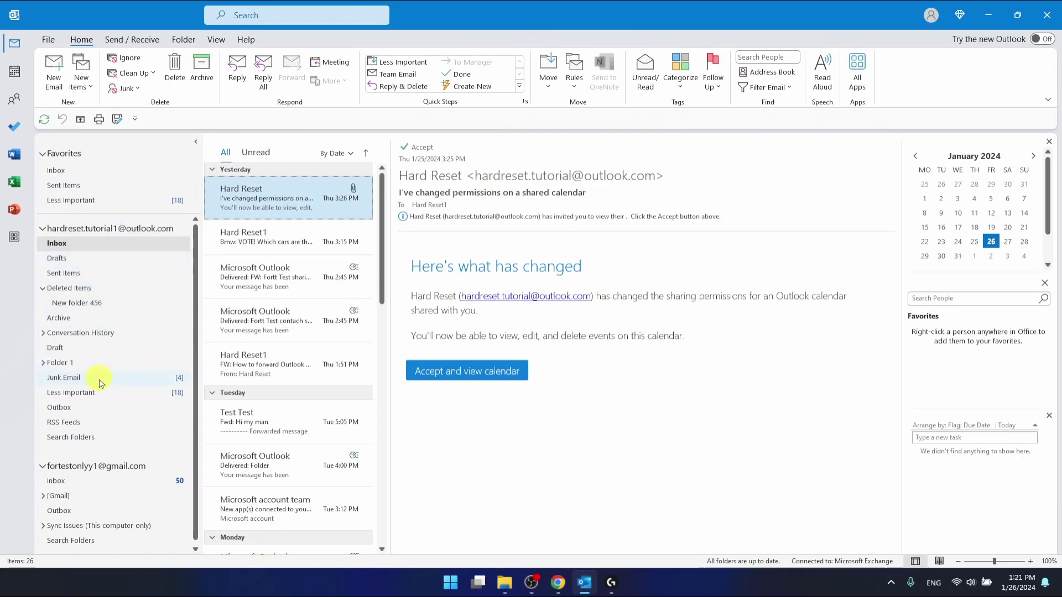
Open the Less Important folder and select Test Test's 'Fwd: Hi my man' message
scroll(260, 381, "down", 4)
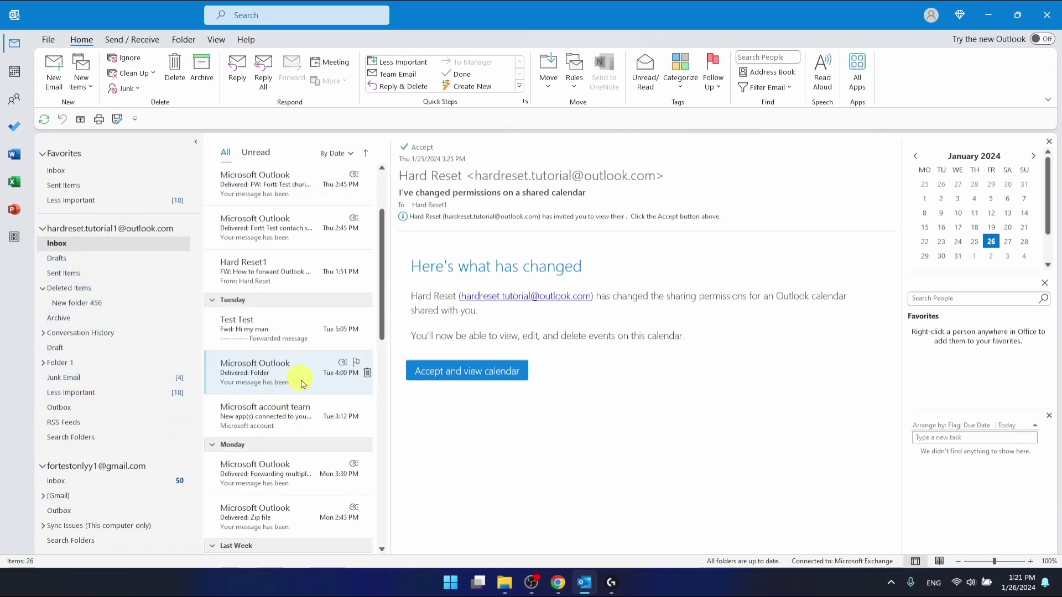
left_click(86, 200)
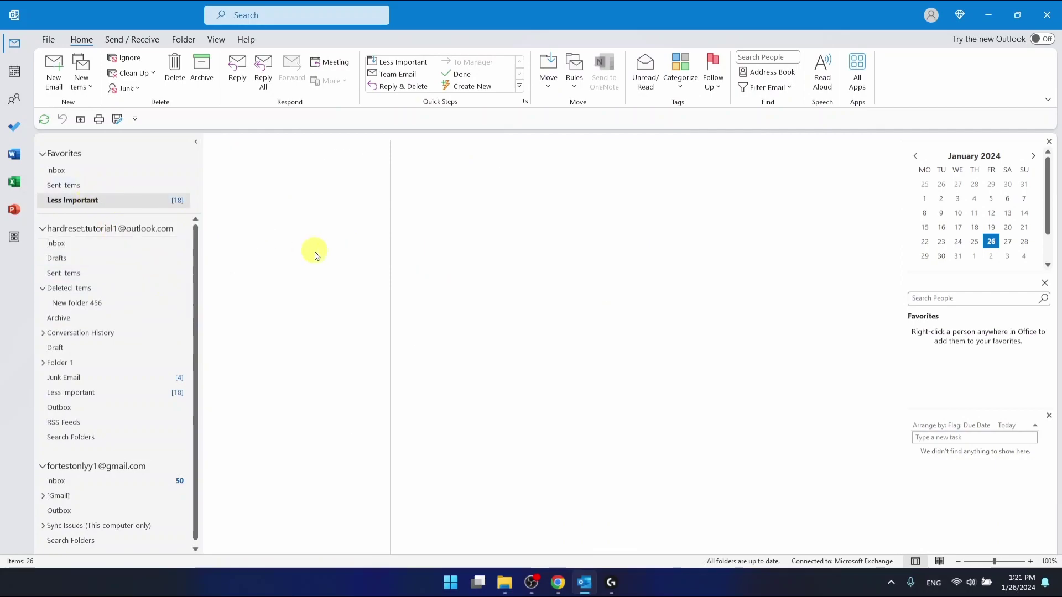
left_click(271, 338)
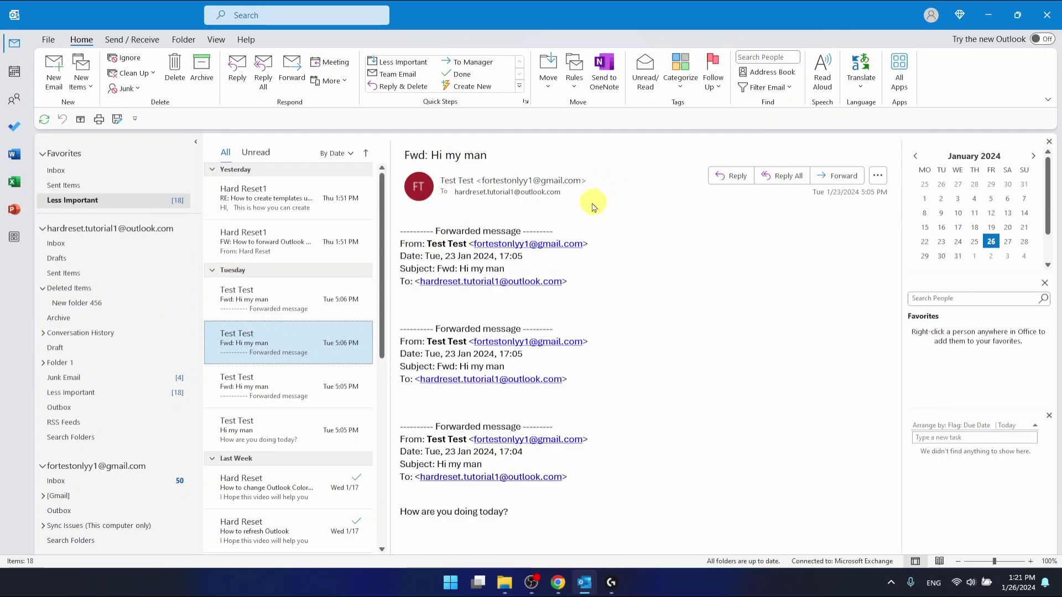
Create a rule that always moves messages from Test Test to Deleted Items
right_click(286, 341)
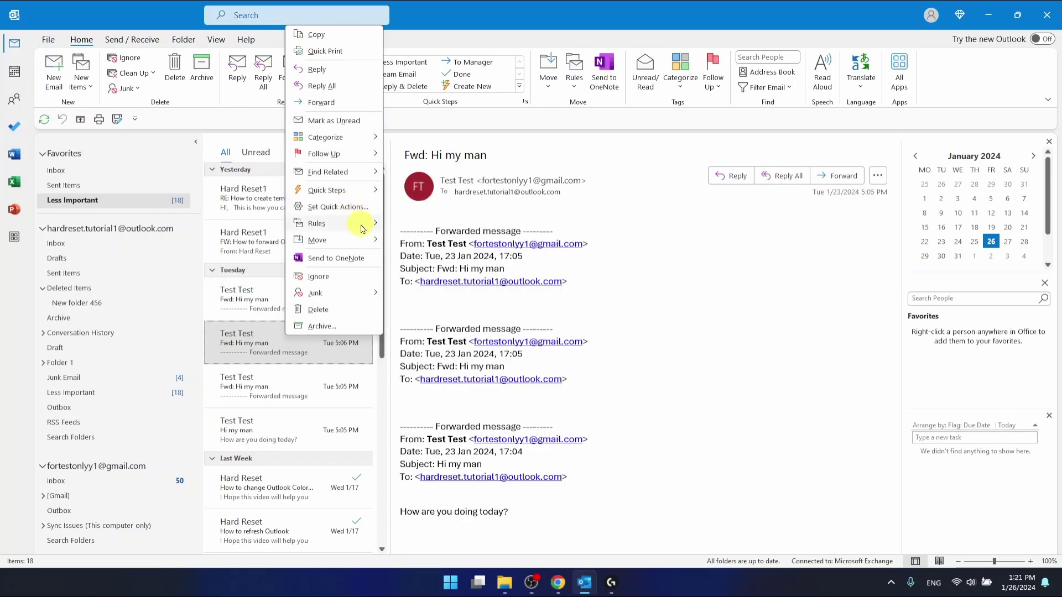
mouse_move(354, 223)
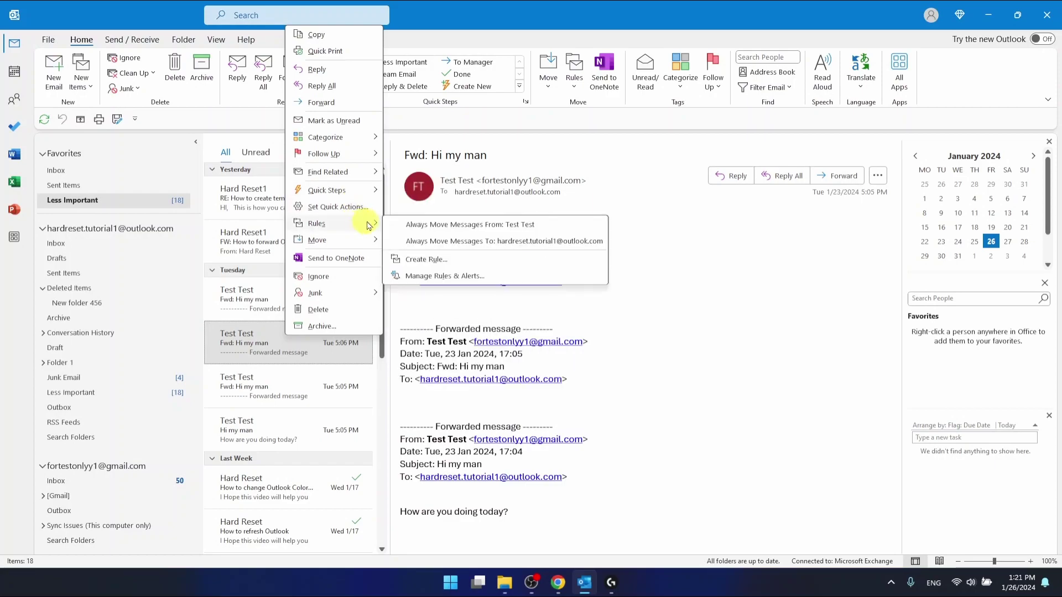
left_click(464, 224)
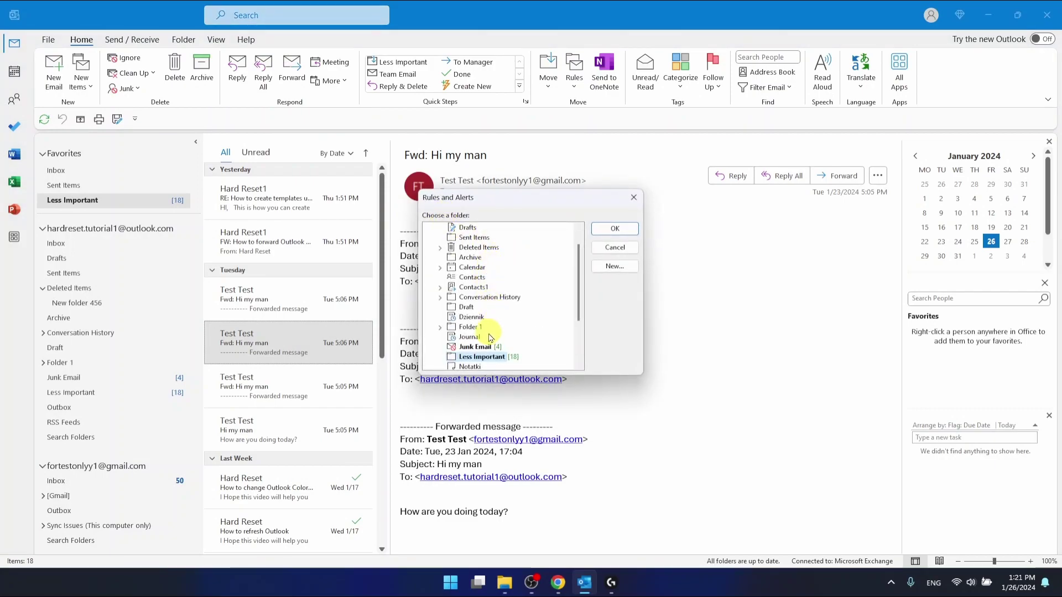
scroll(470, 283, "up", 1)
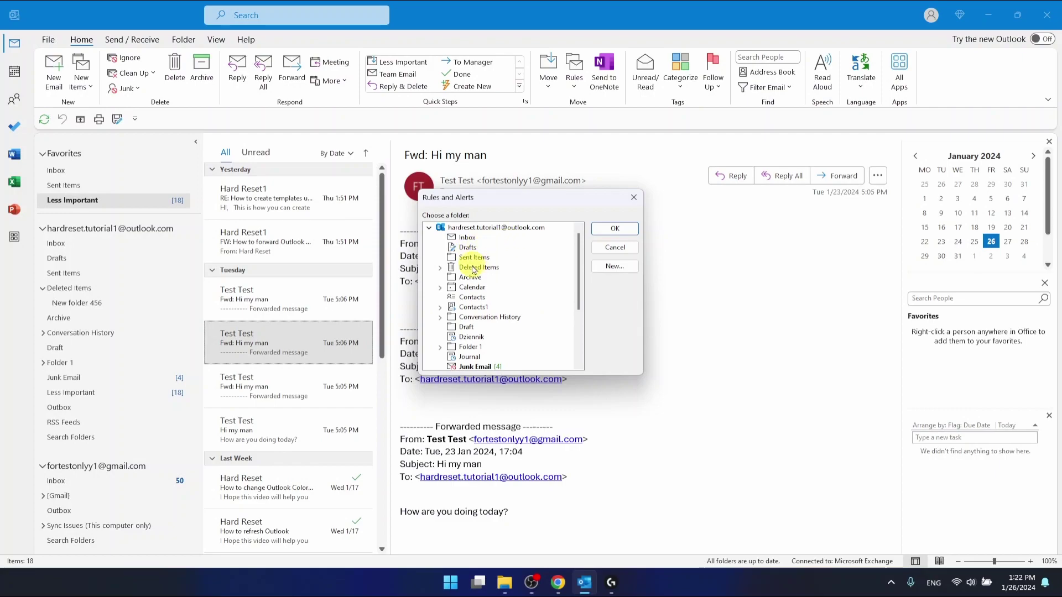
left_click(440, 270)
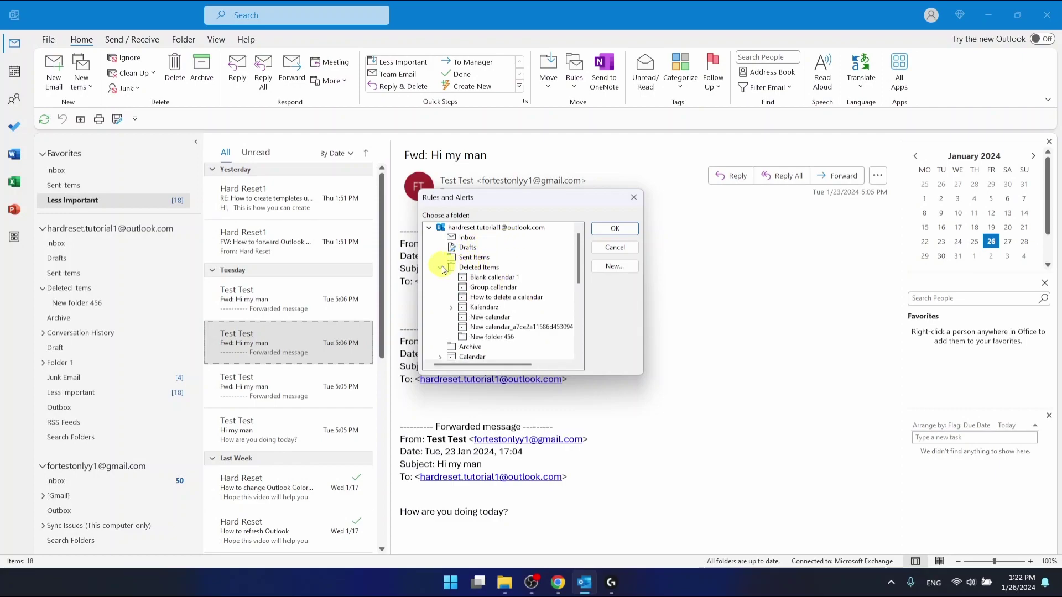
left_click(441, 269)
left_click(449, 268)
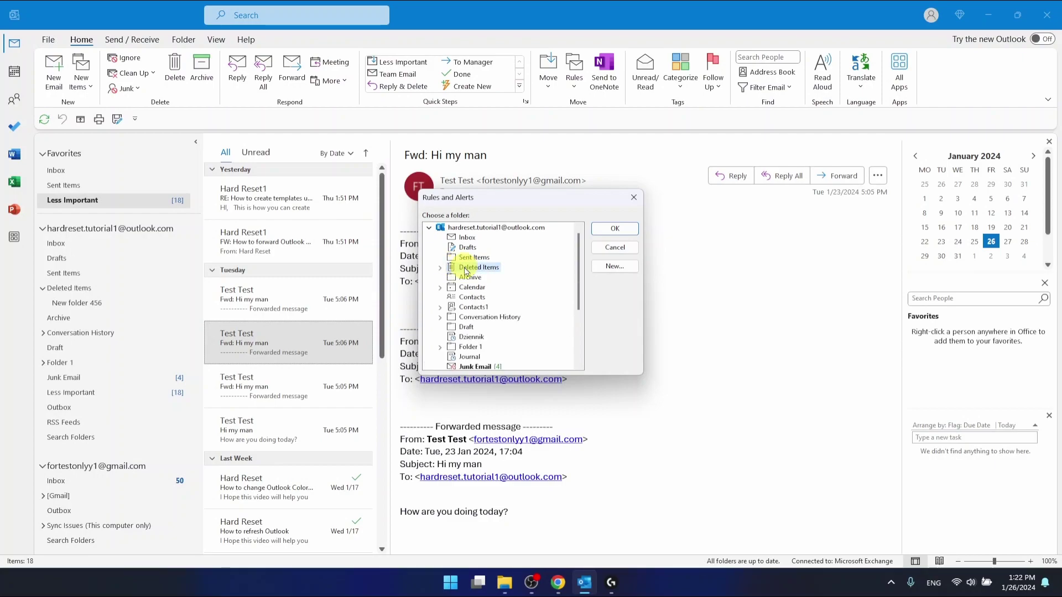
left_click(615, 229)
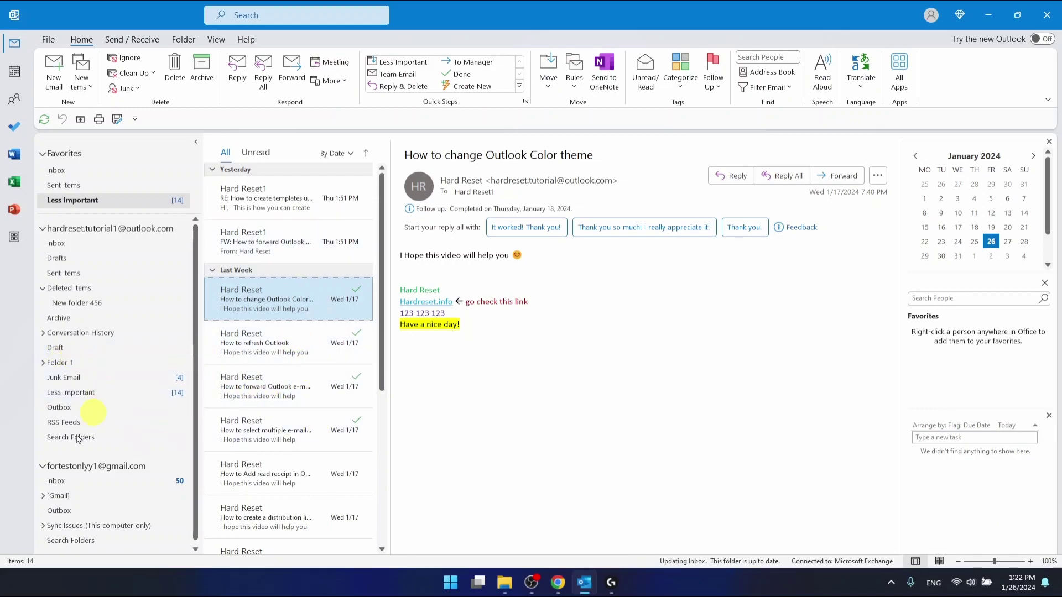
Open Deleted Items and select one of the moved 'Fwd: Hi my man' messages
left_click(43, 288)
left_click(44, 288)
left_click(69, 288)
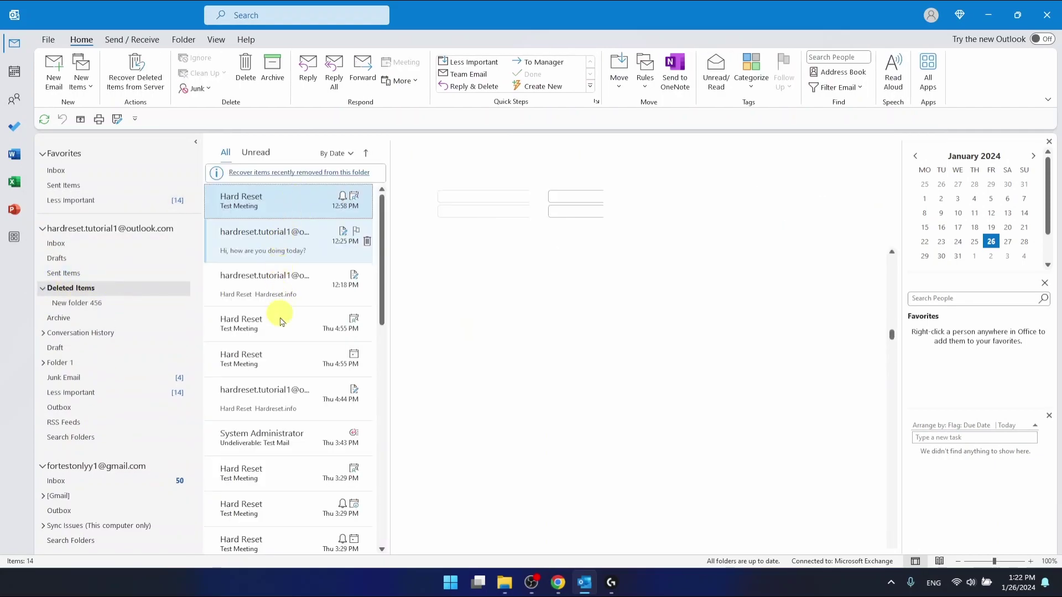
scroll(298, 276, "down", 3)
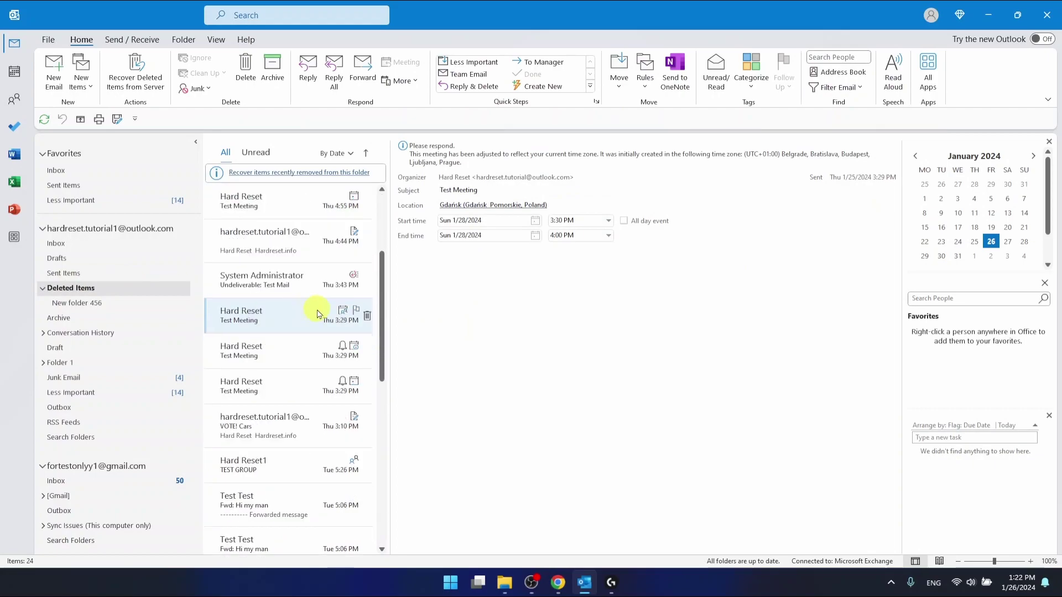
scroll(317, 314, "down", 5)
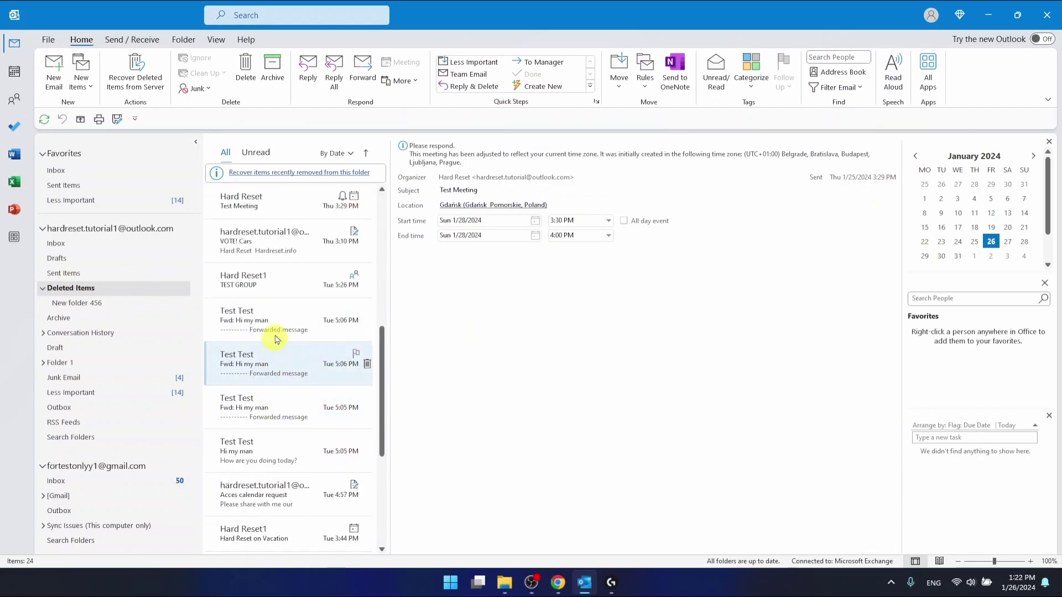
left_click(271, 321)
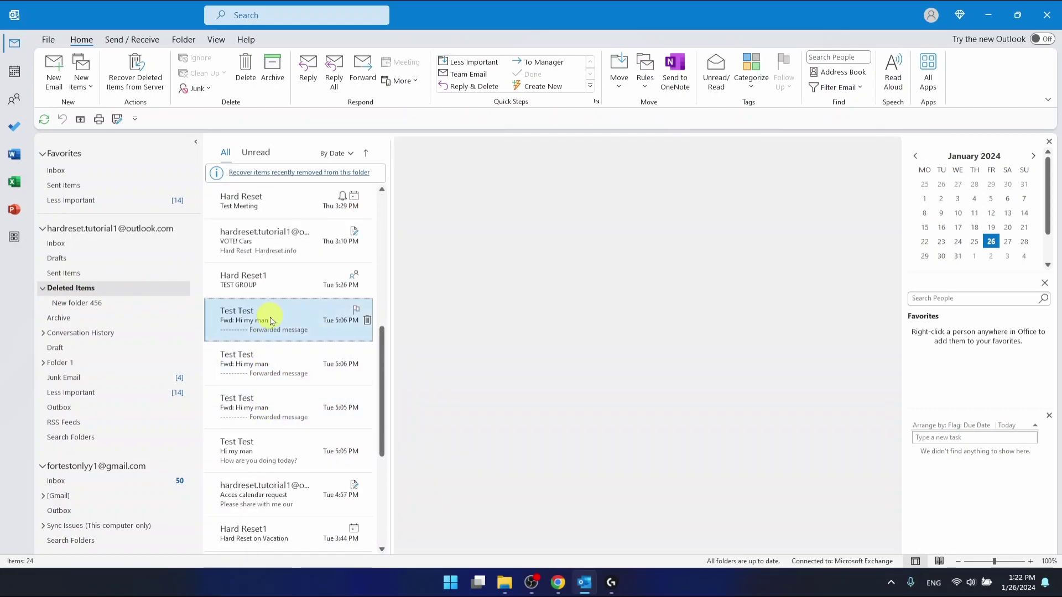
Open Rules and Alerts from the message's Rules menu and delete the 'Test Test (1)' rule
right_click(281, 322)
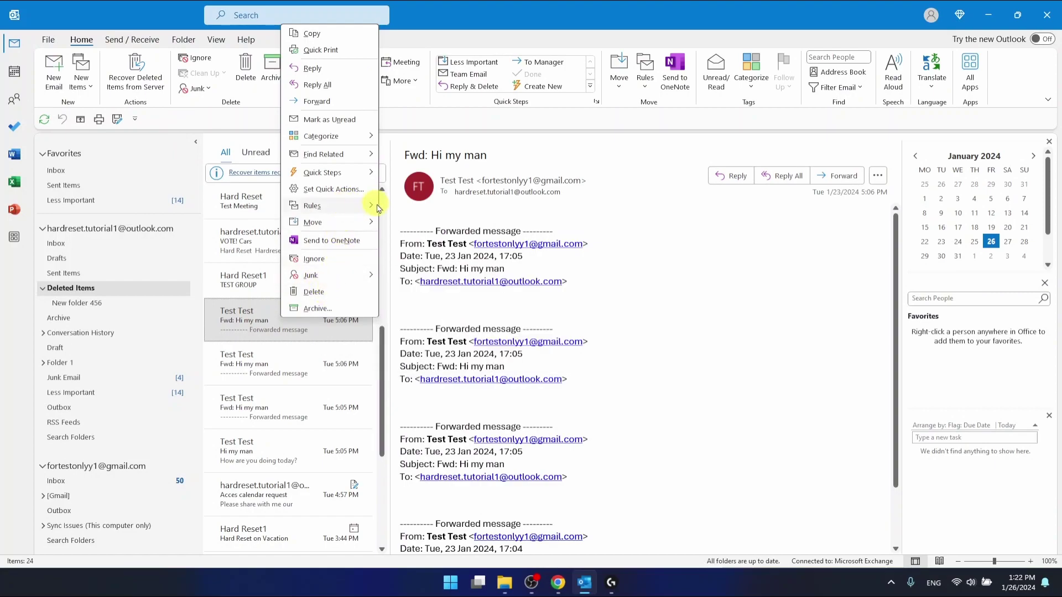
mouse_move(365, 206)
left_click(424, 258)
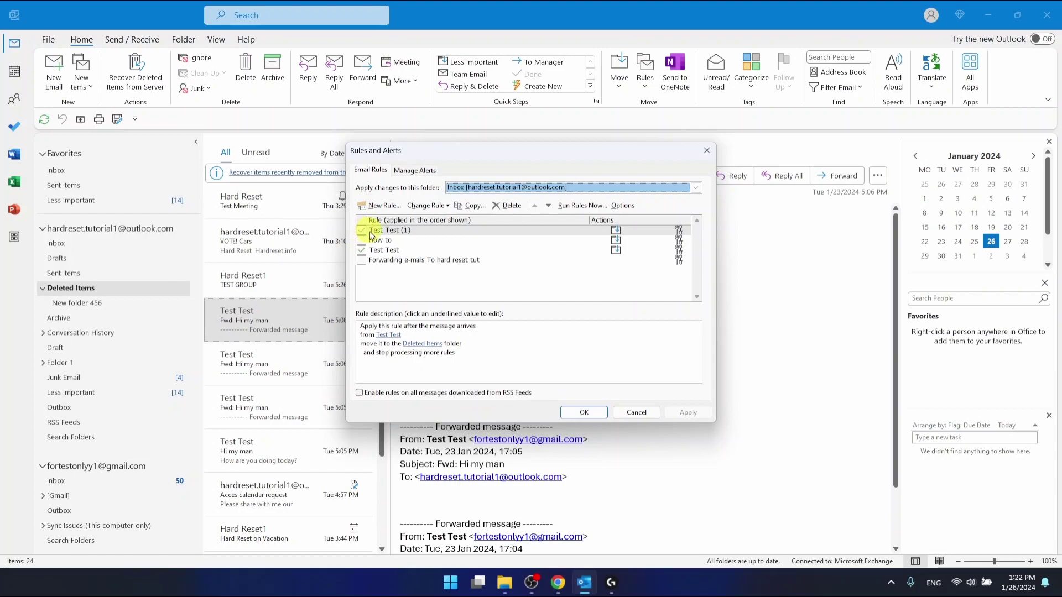
left_click(415, 344)
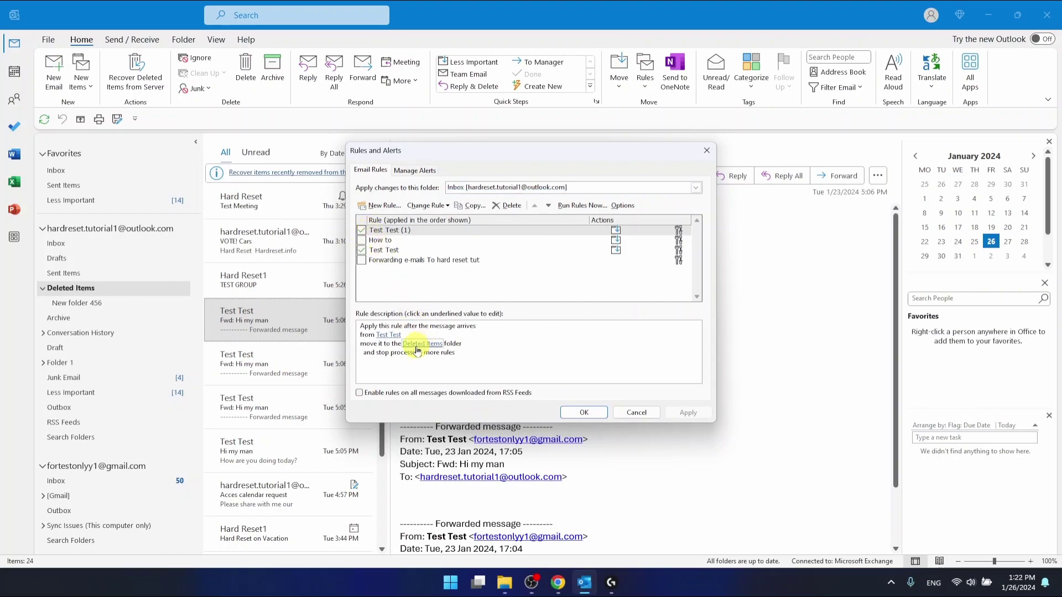
left_click(397, 232)
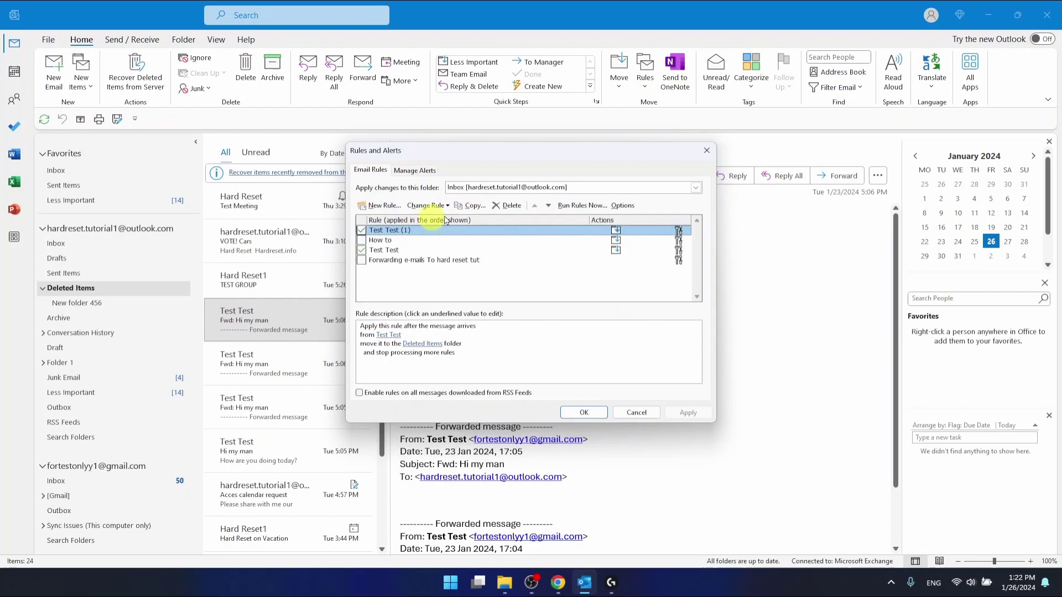
left_click(507, 205)
left_click(512, 324)
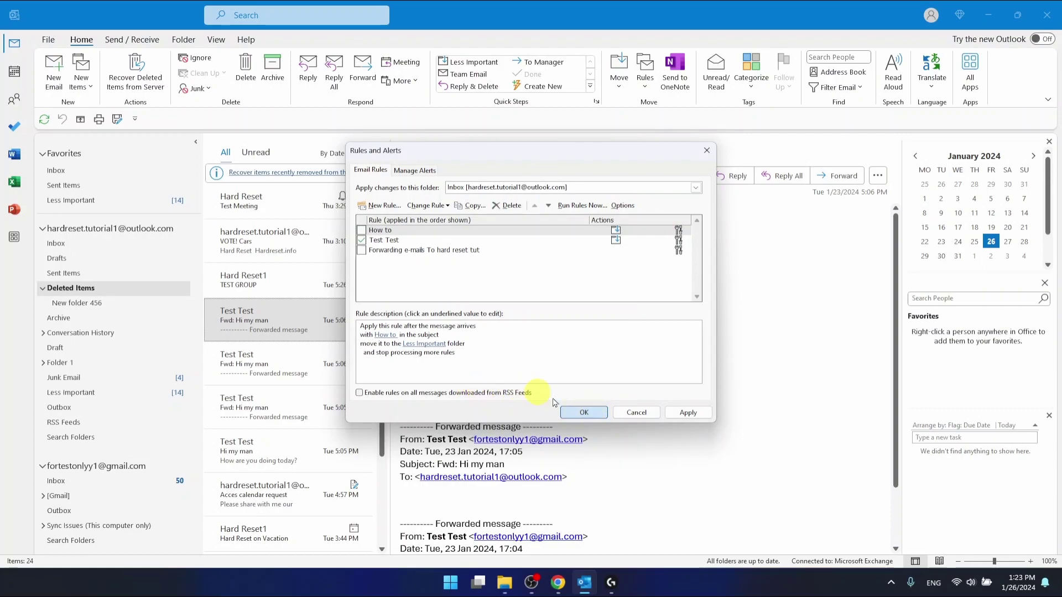
Close the rules dialog, move the four selected Test Test messages to the Inbox, and view it
left_click(565, 411)
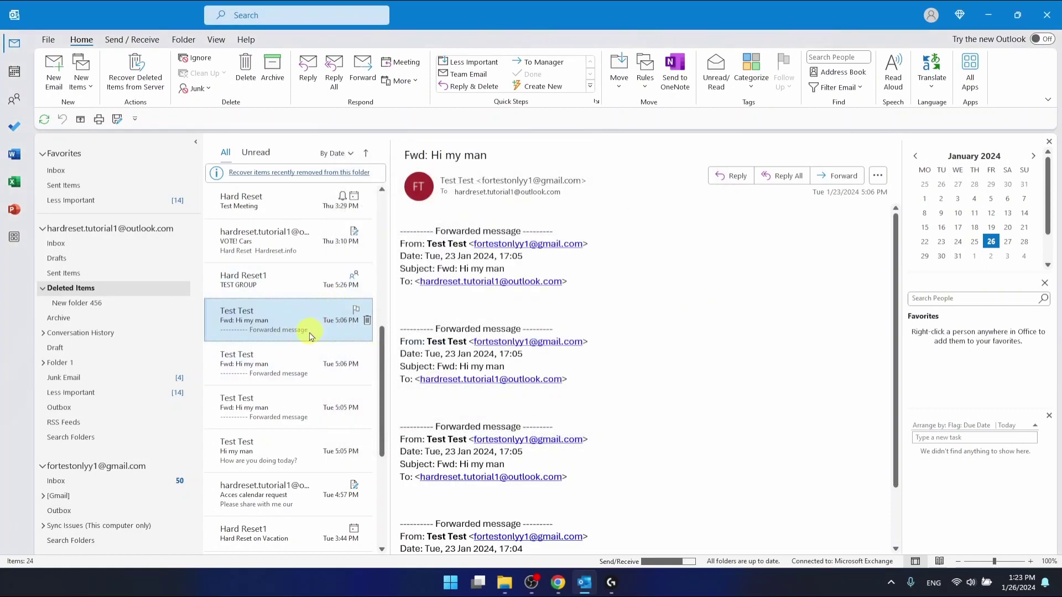
key("shift+Down")
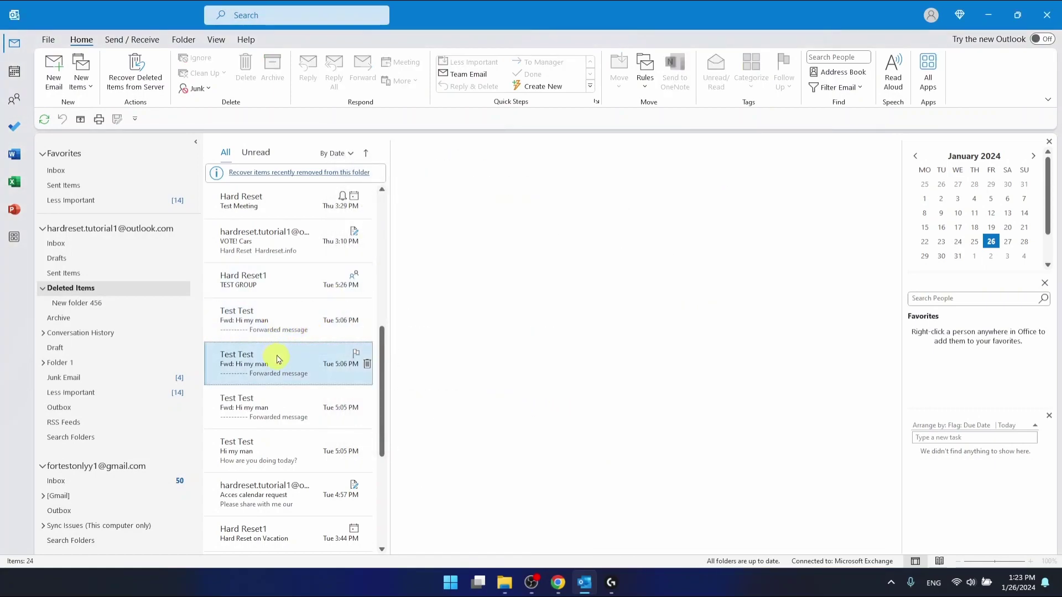
scroll(287, 370, "down", 1)
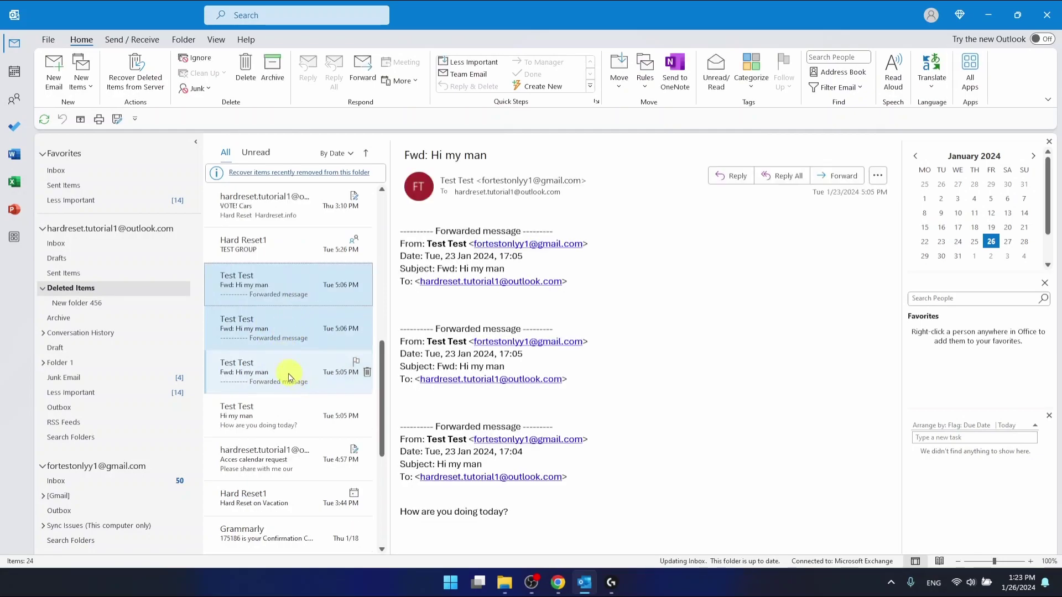
left_click(294, 415, "shift")
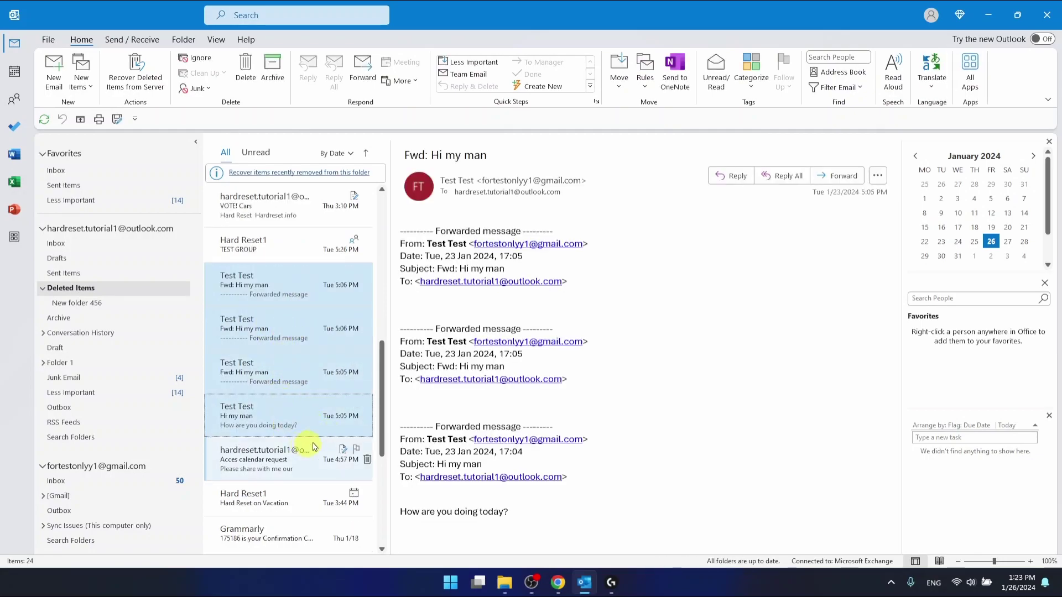
right_click(281, 288)
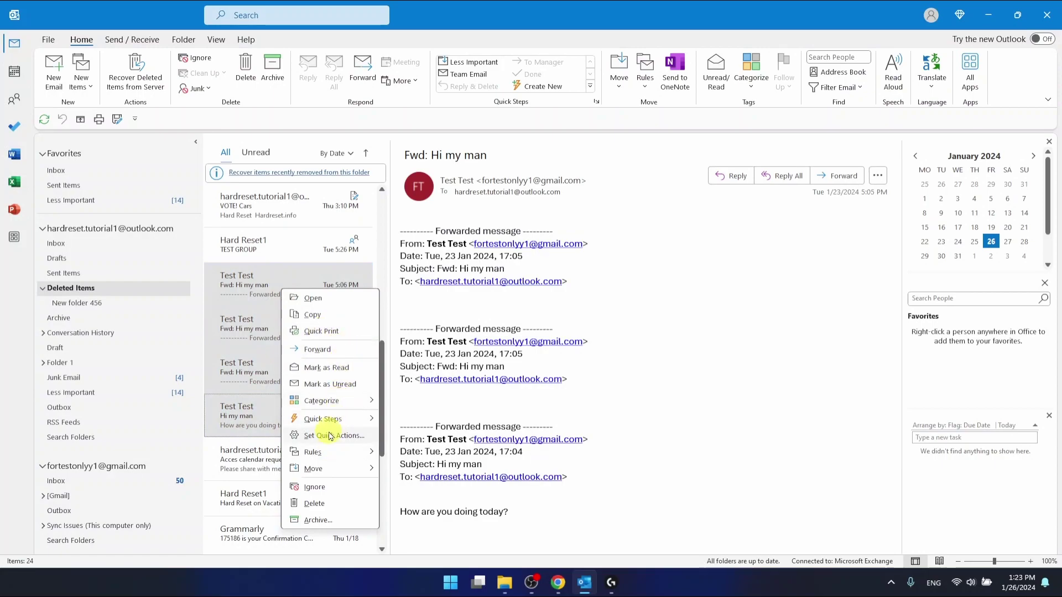
mouse_move(334, 452)
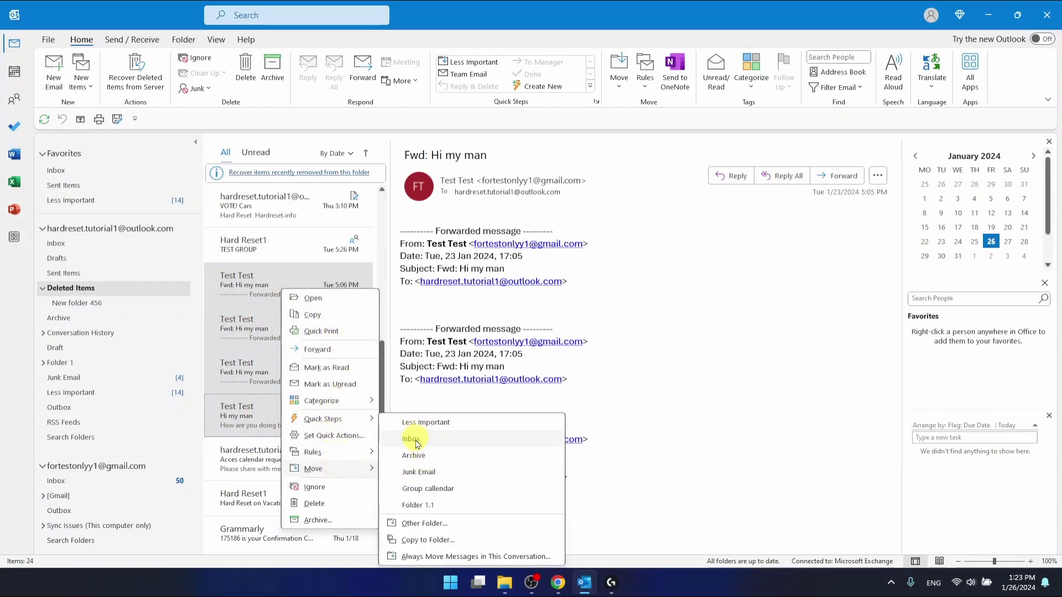
left_click(418, 445)
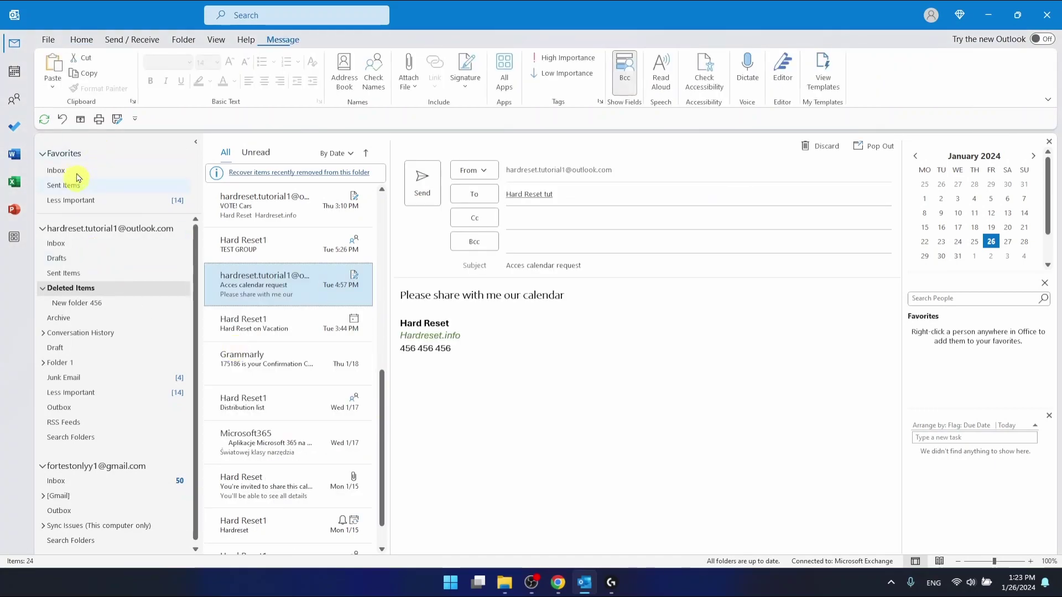
left_click(75, 171)
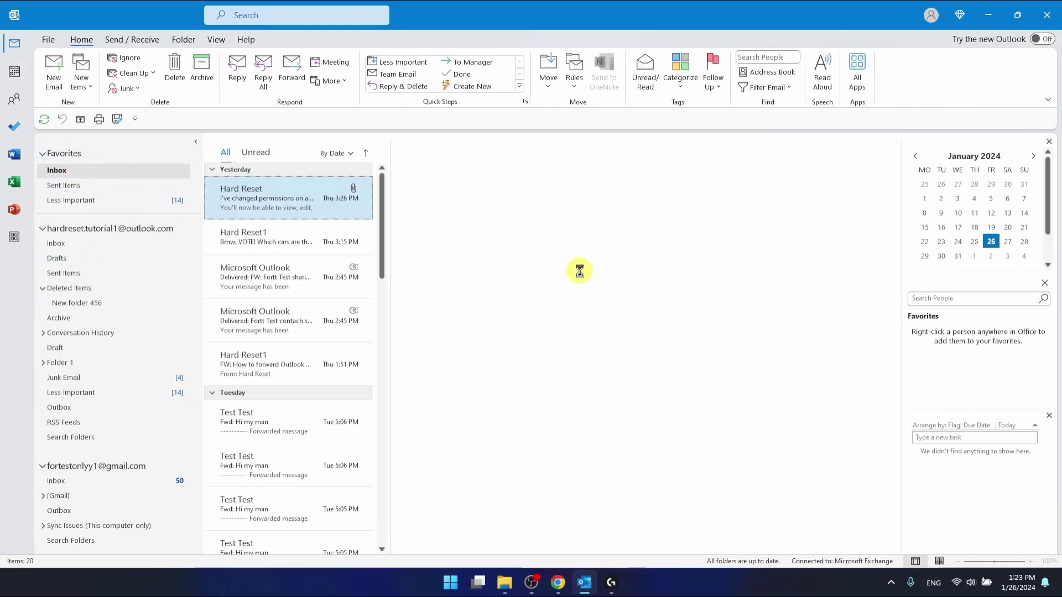
Enter the sender search query from:"test" in the mailbox search box
left_click(282, 21)
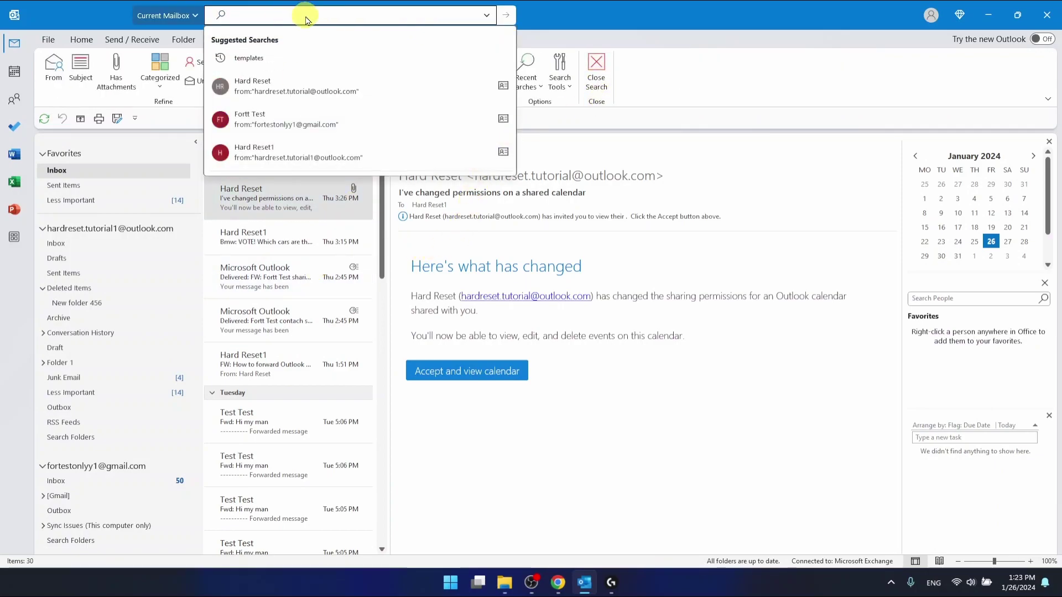
left_click(589, 17)
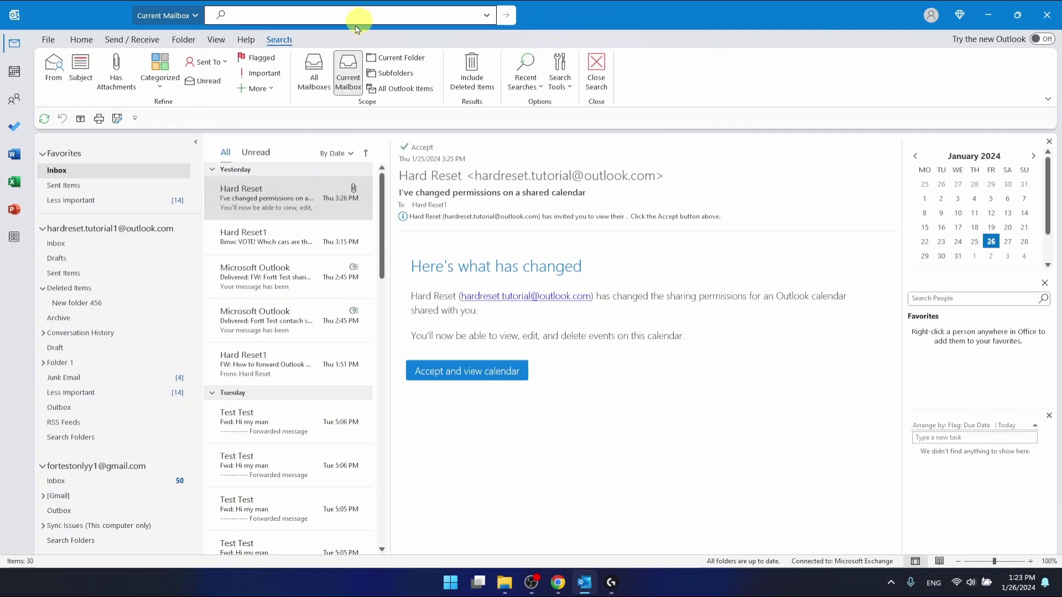
left_click(54, 66)
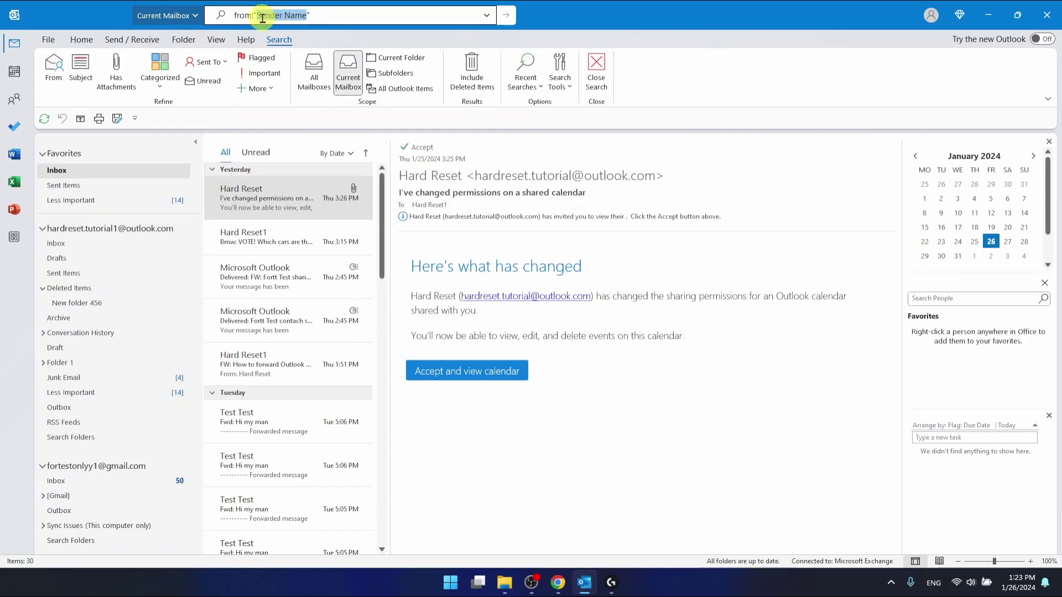
key("BackSpace")
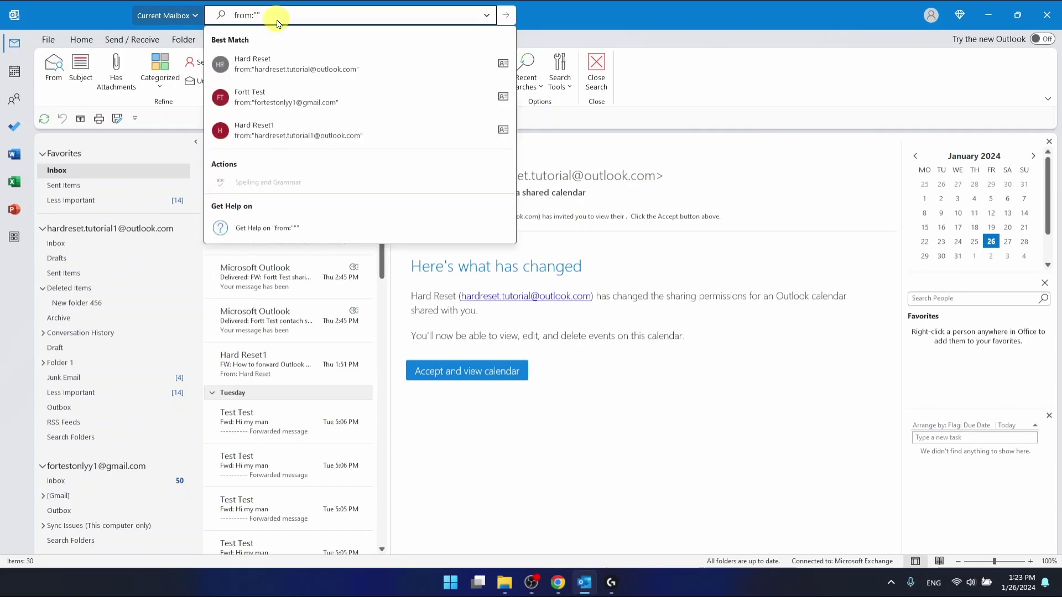
type("test")
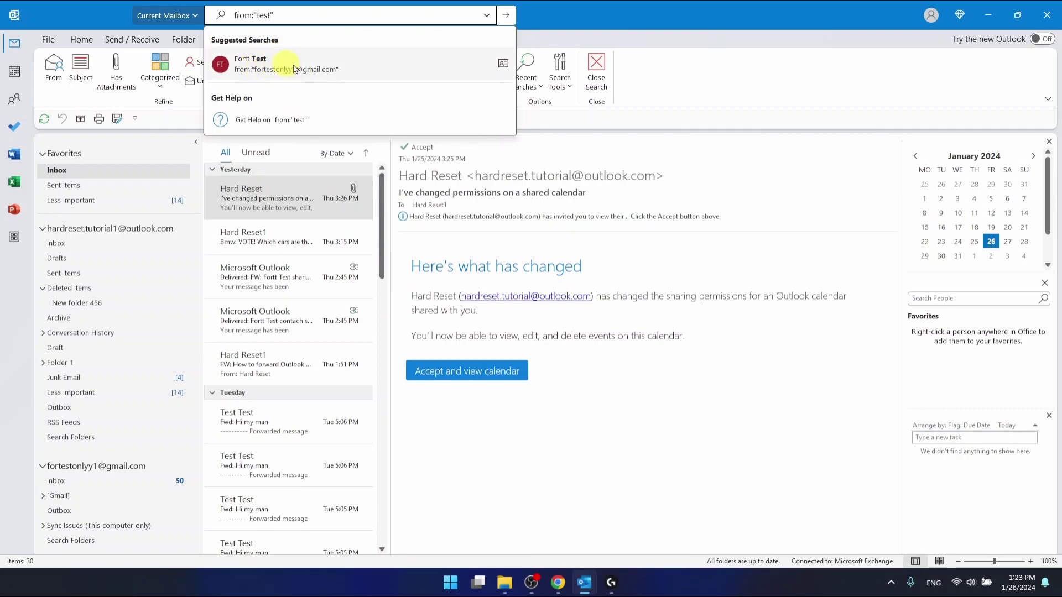
Search the suggested test sender, delete all five results, and close the search
left_click(263, 73)
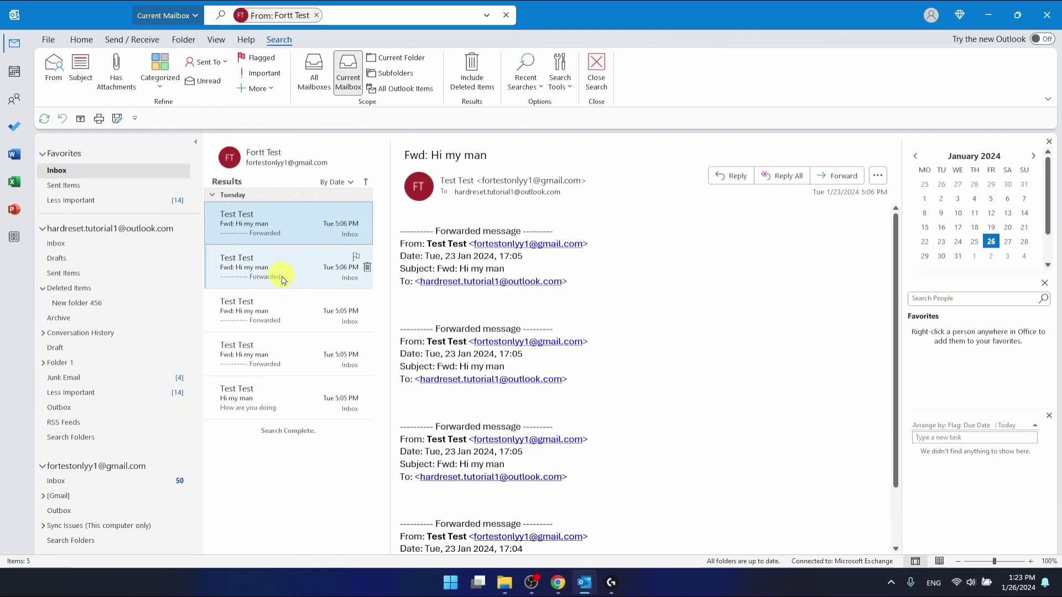
key("ctrl+a")
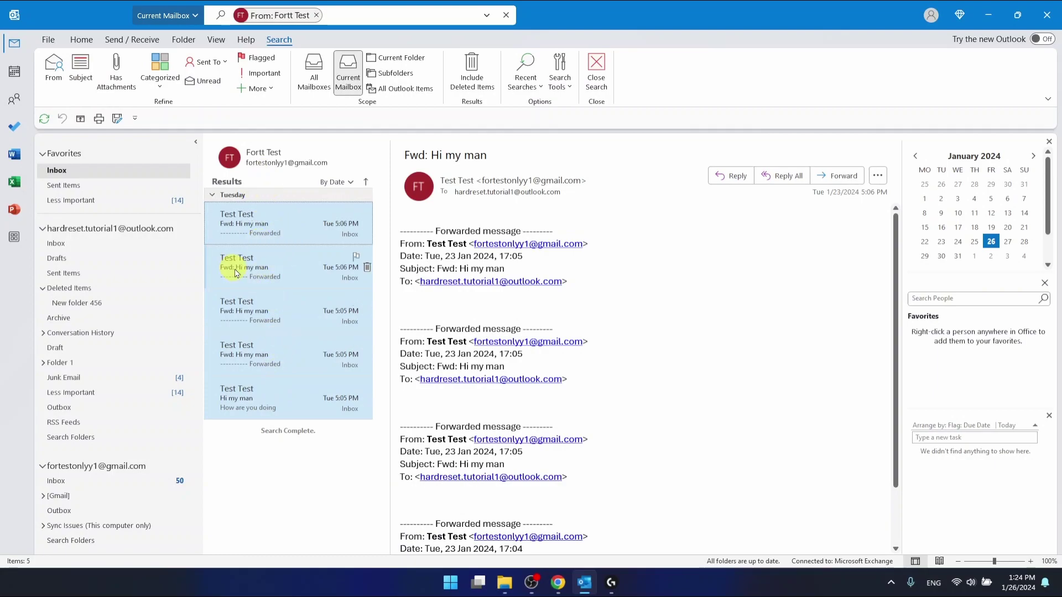
right_click(281, 256)
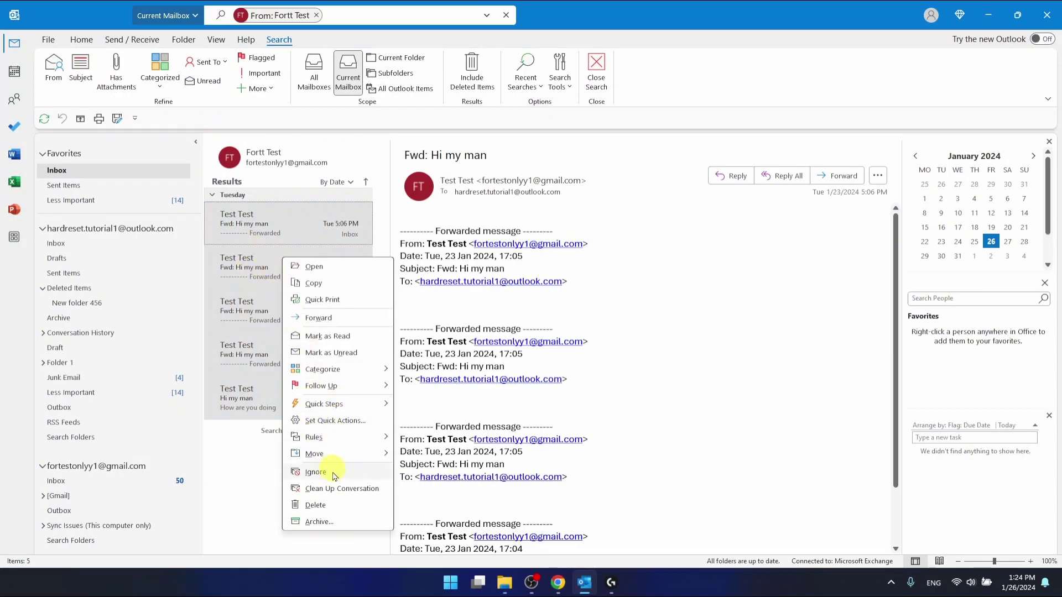
left_click(332, 505)
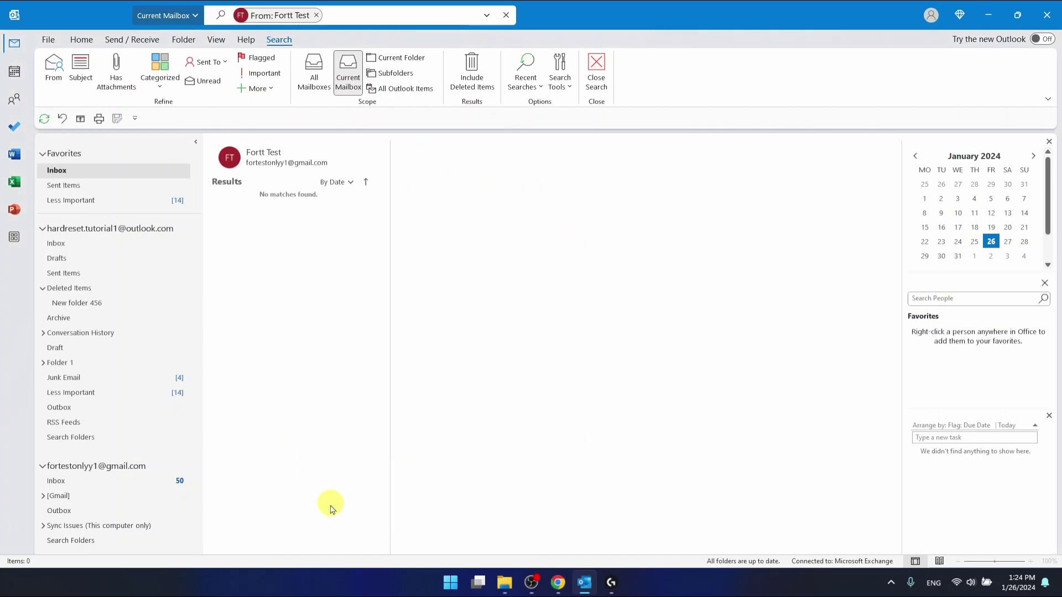
left_click(83, 170)
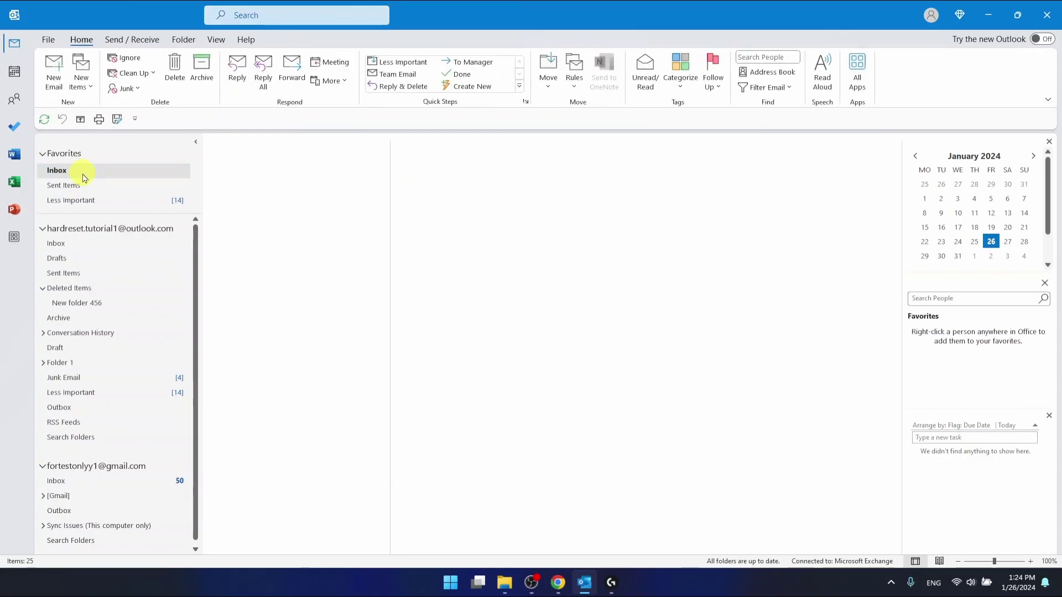